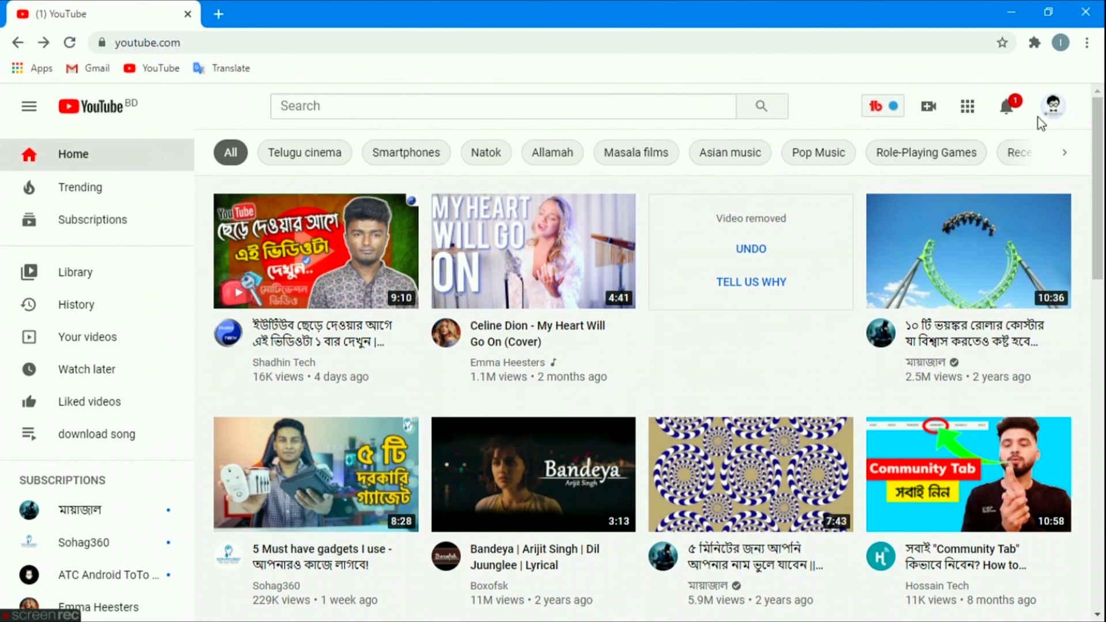
# Open YouTube Studio for the signed-in channel.
pyautogui.click(1053, 110)
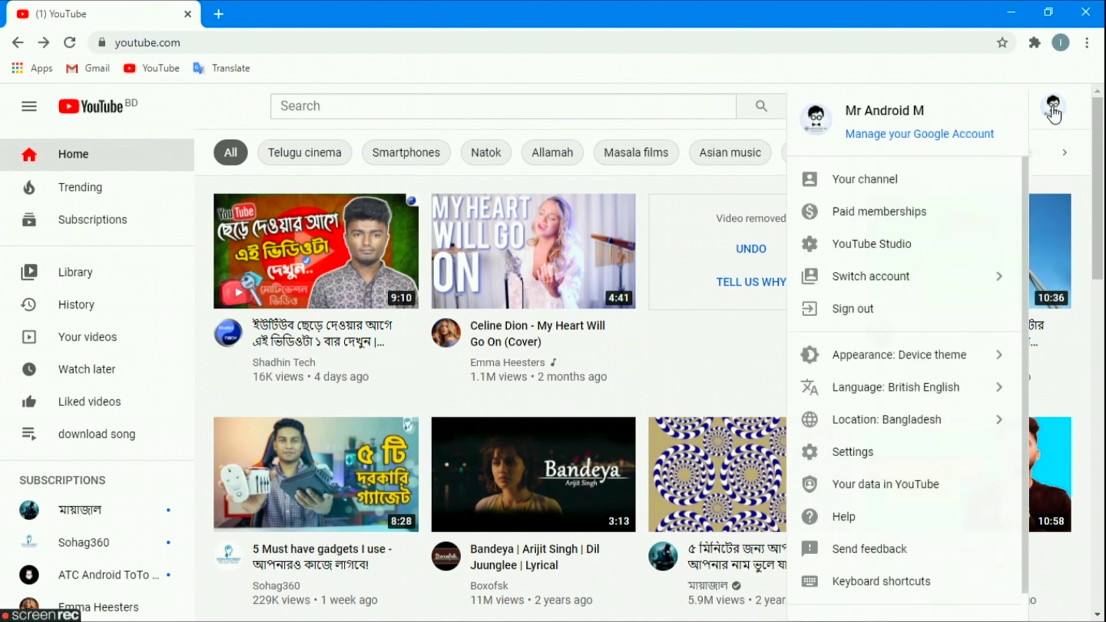
pyautogui.click(888, 245)
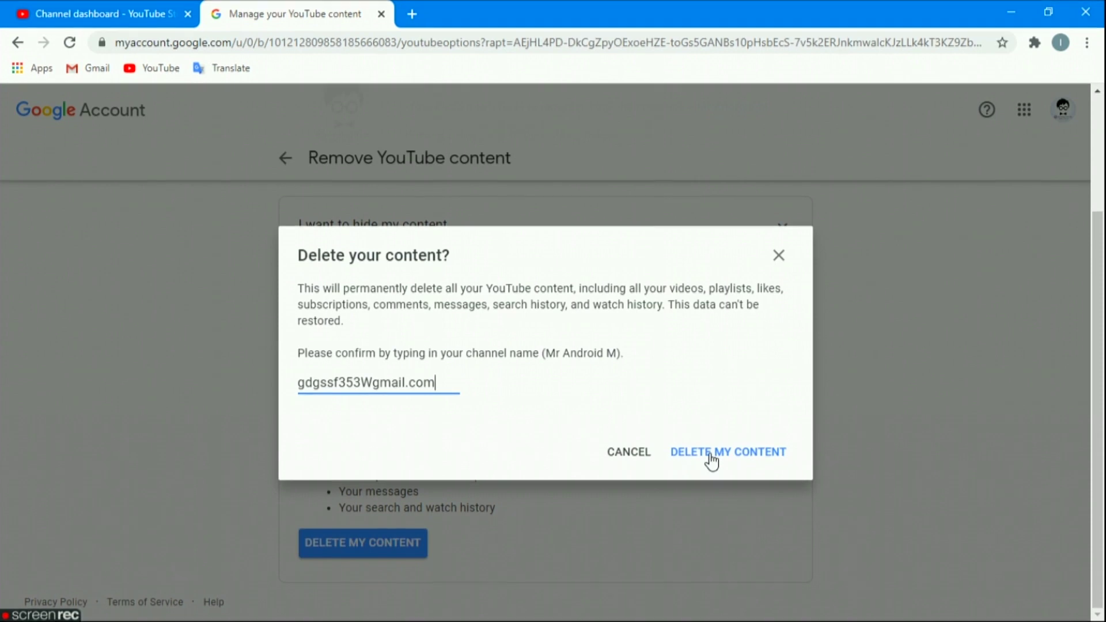
# Try to confirm the content deletion with the text already entered, and clear the channel name confirmation field.
pyautogui.click(712, 459)
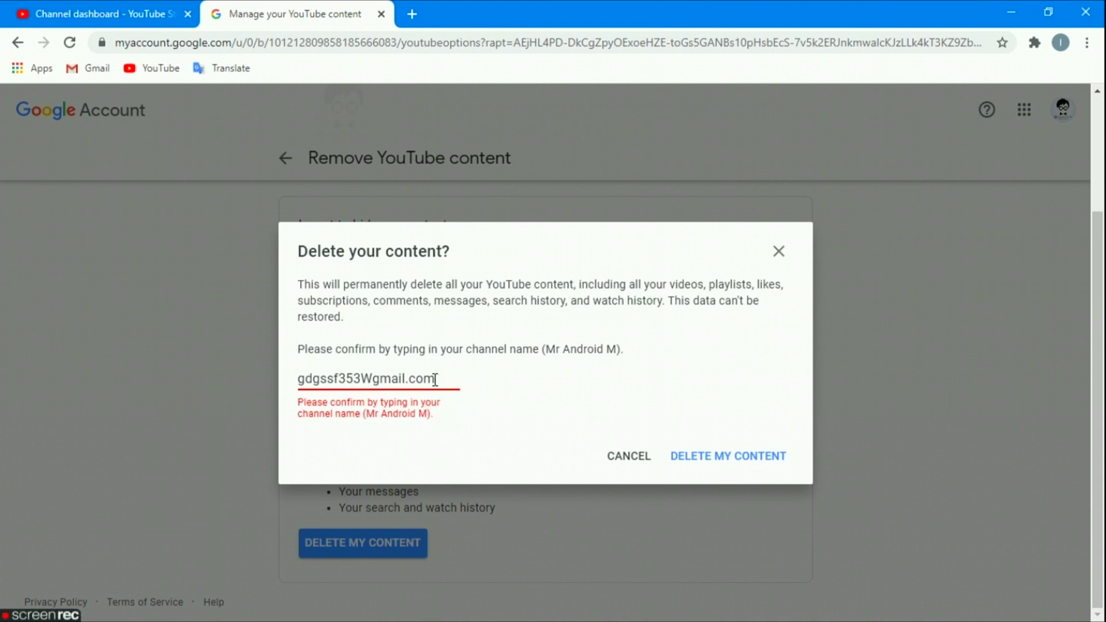
pyautogui.moveTo(425, 379); pyautogui.dragTo(301, 381)
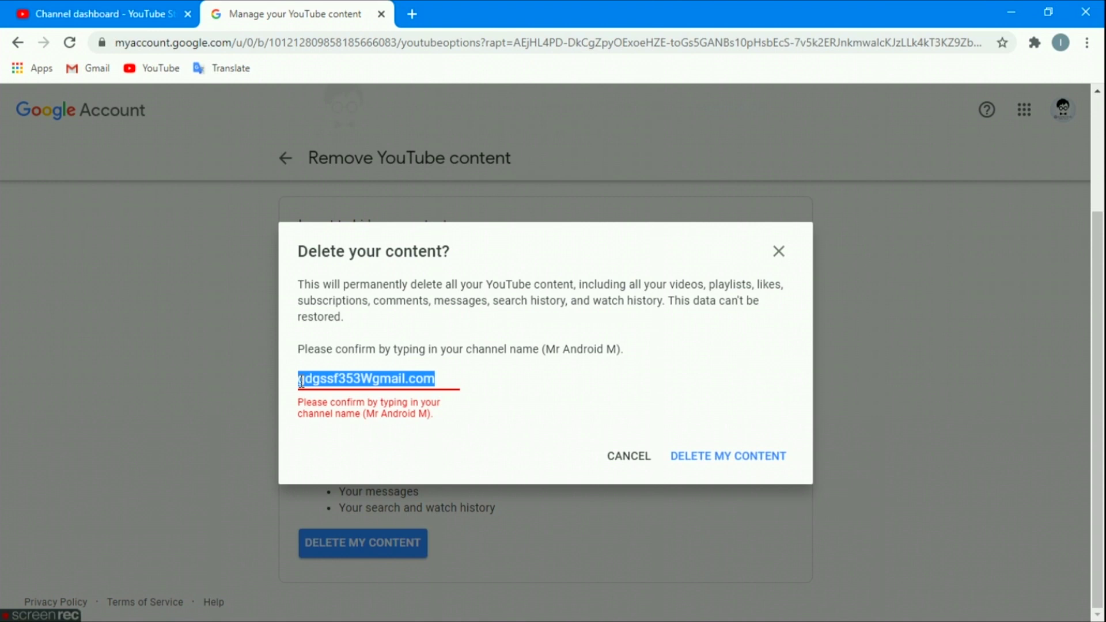
pyautogui.press('BackSpace')
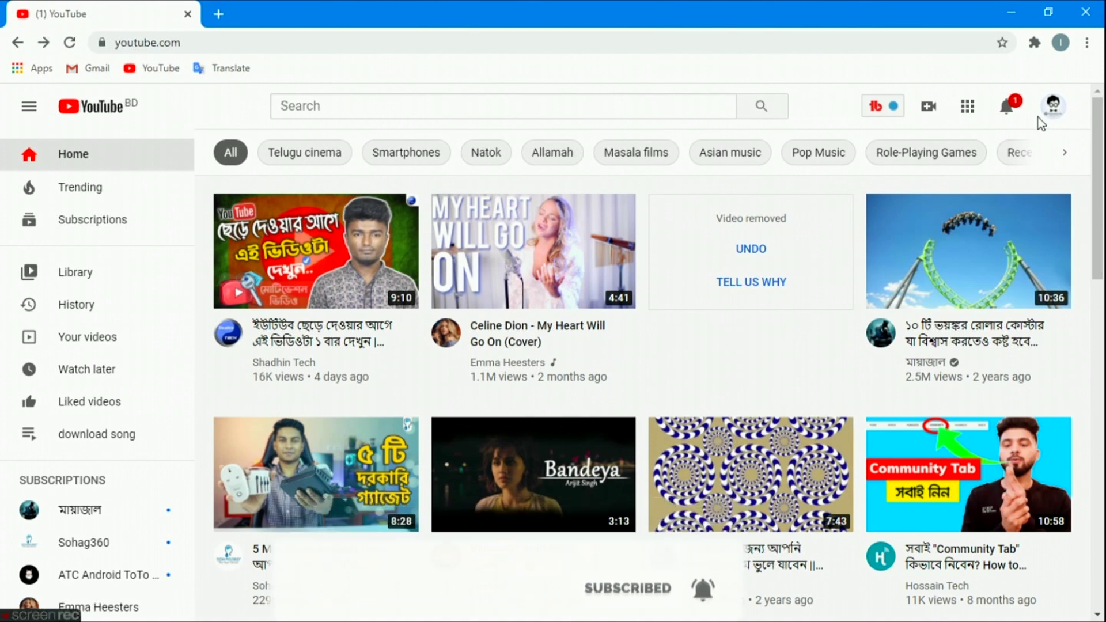
# Go from the YouTube home page to YouTube Studio and open its settings.
pyautogui.click(1053, 115)
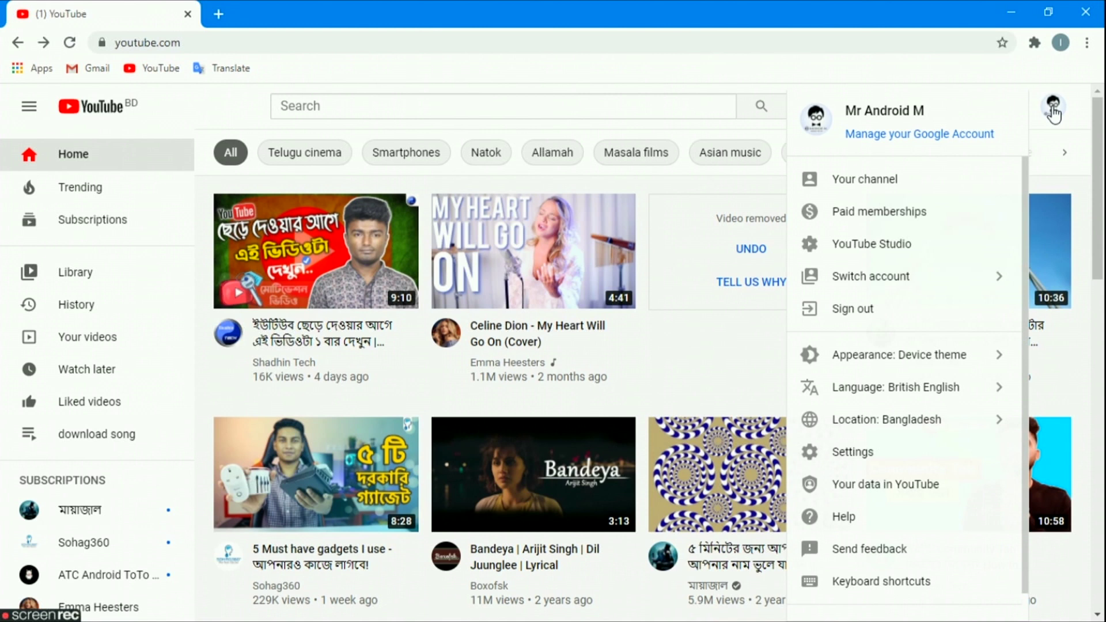
pyautogui.click(891, 250)
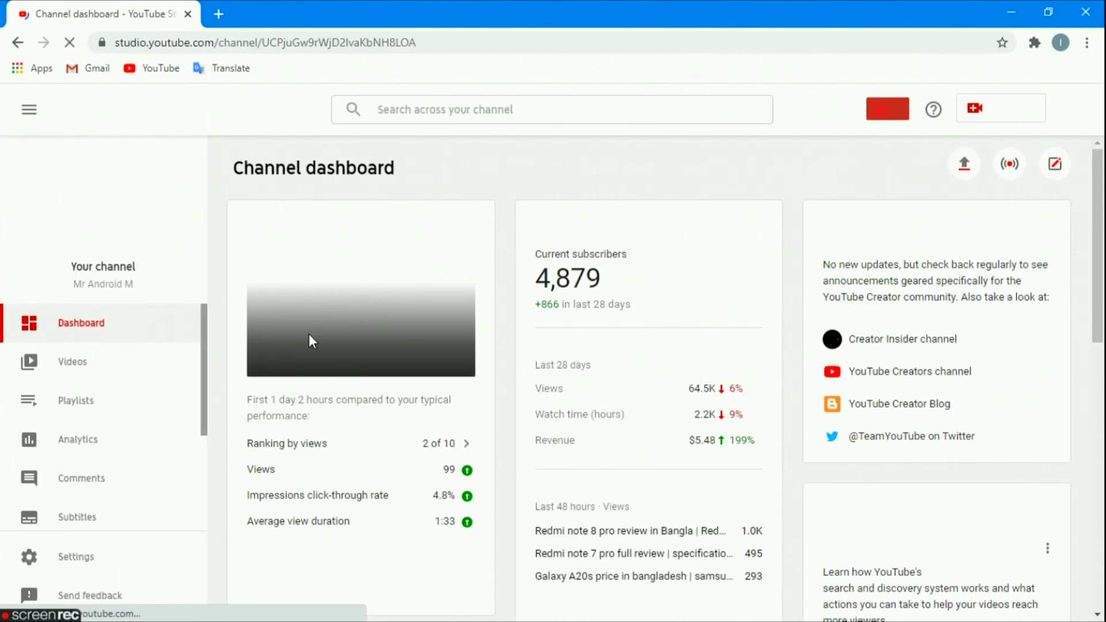
pyautogui.scroll(-3, 111, 438)
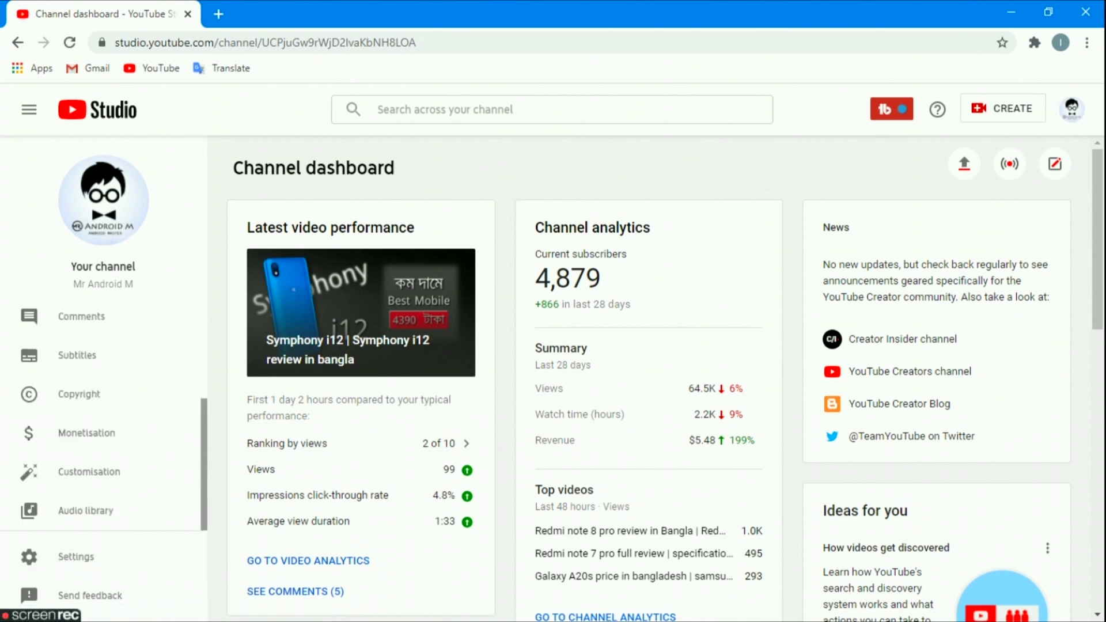
pyautogui.click(1085, 43)
pyautogui.click(67, 557)
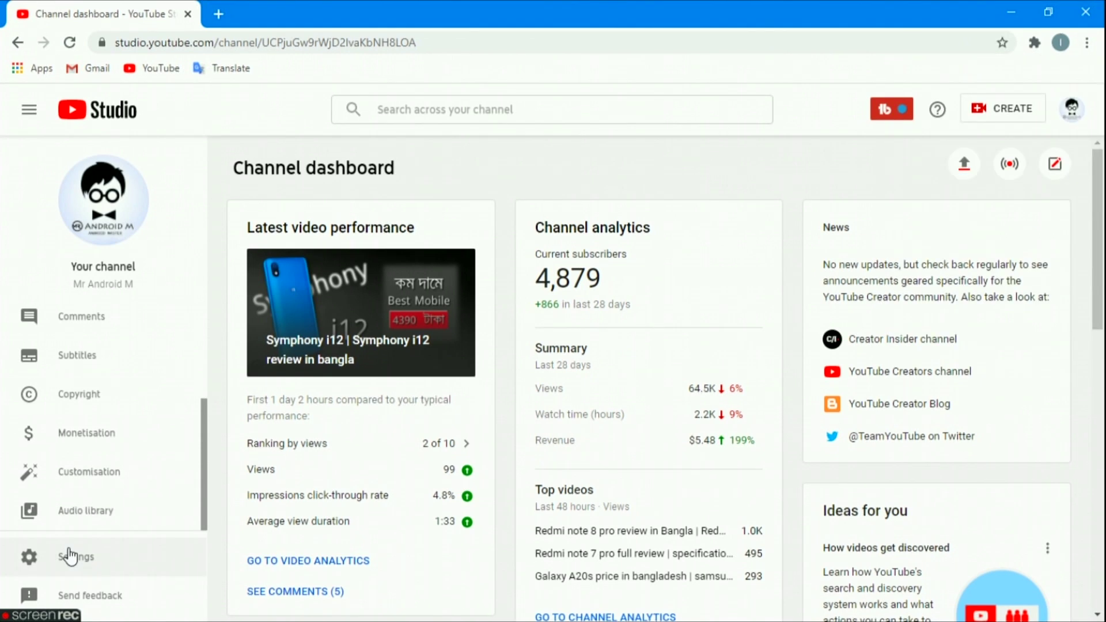
pyautogui.click(70, 557)
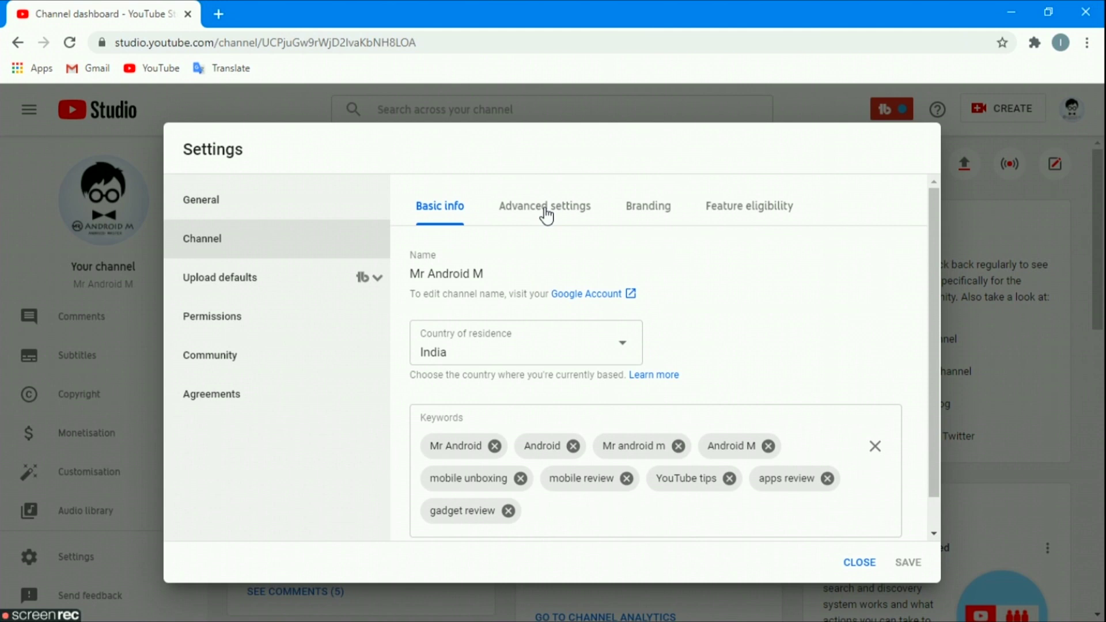
# In the channel's advanced settings, open the Manage YouTube account page.
pyautogui.click(546, 216)
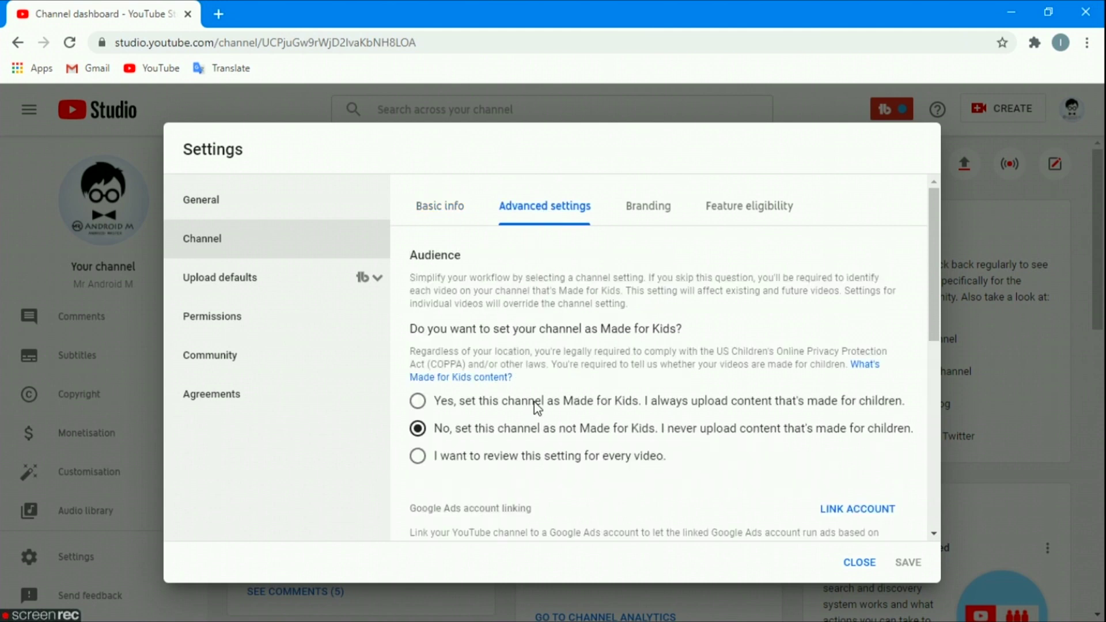
pyautogui.scroll(-5, 676, 482)
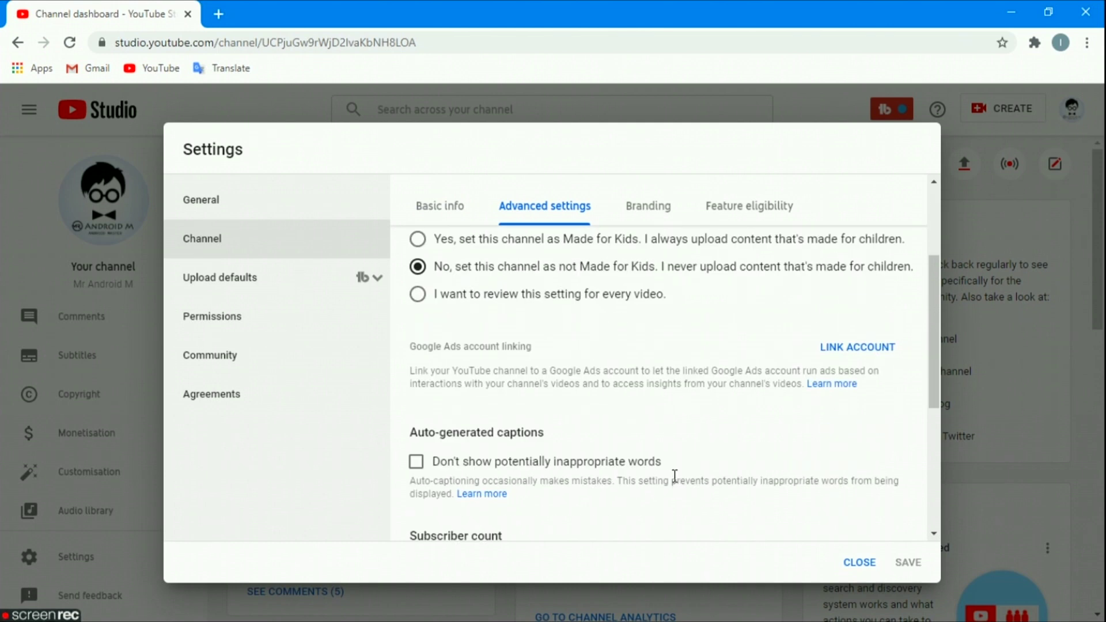
pyautogui.scroll(-2, 772, 469)
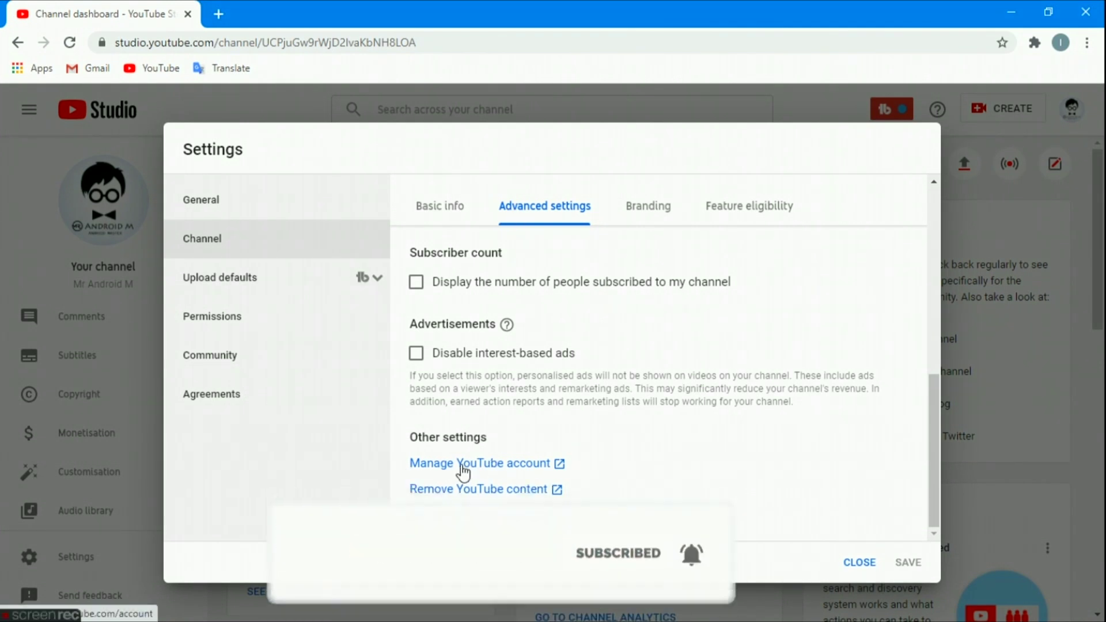
pyautogui.click(506, 471)
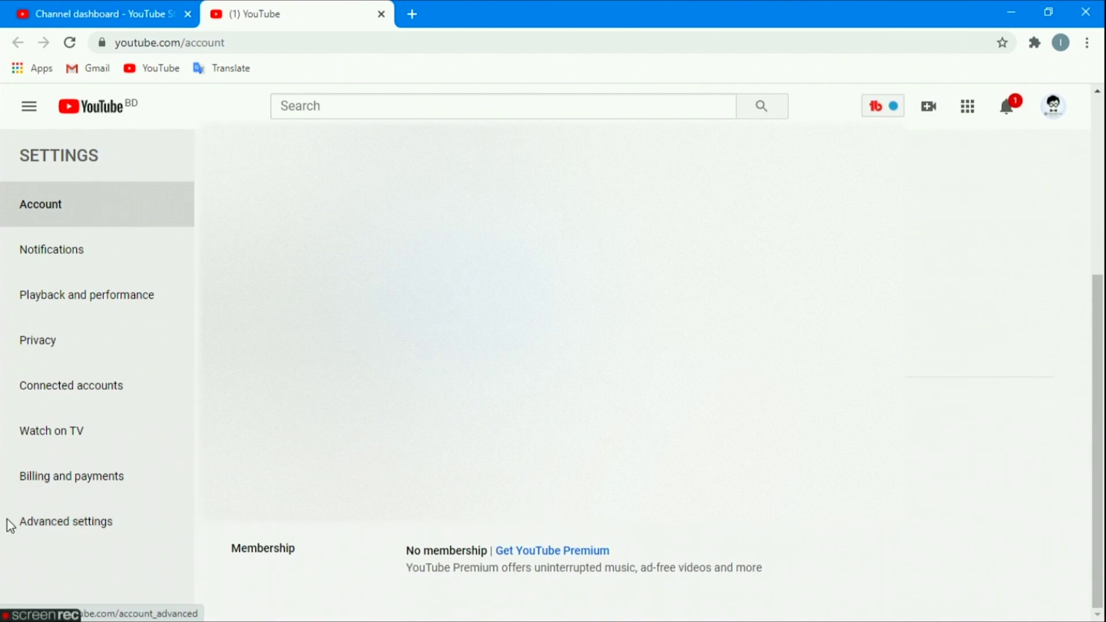
# Find the Delete channel option in the account's advanced settings and start the channel deletion.
pyautogui.click(113, 526)
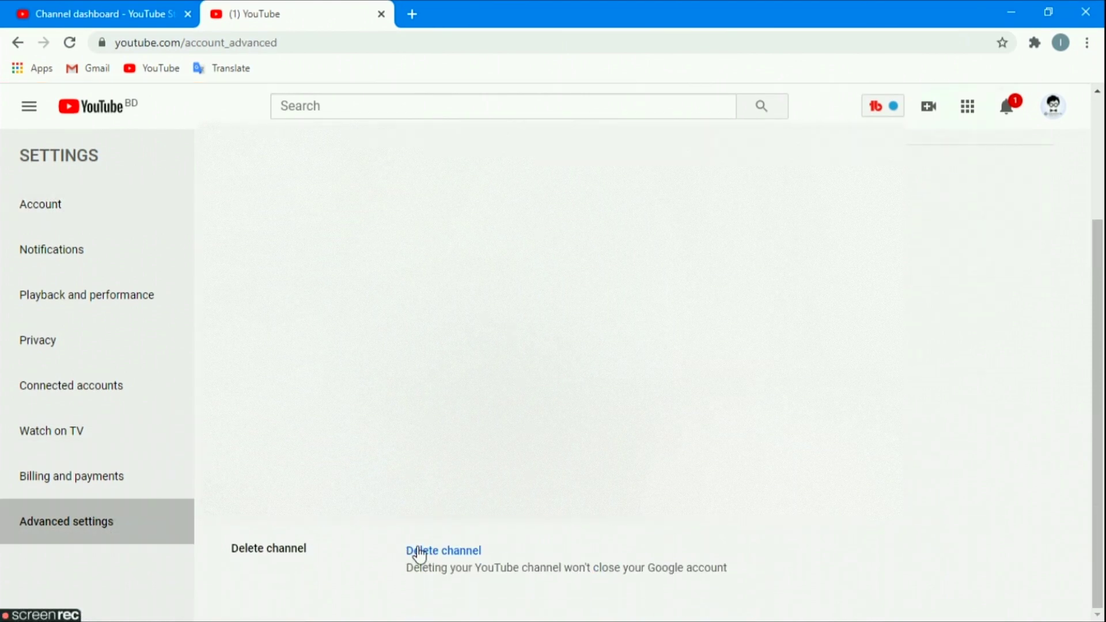
pyautogui.moveTo(407, 550); pyautogui.dragTo(755, 589)
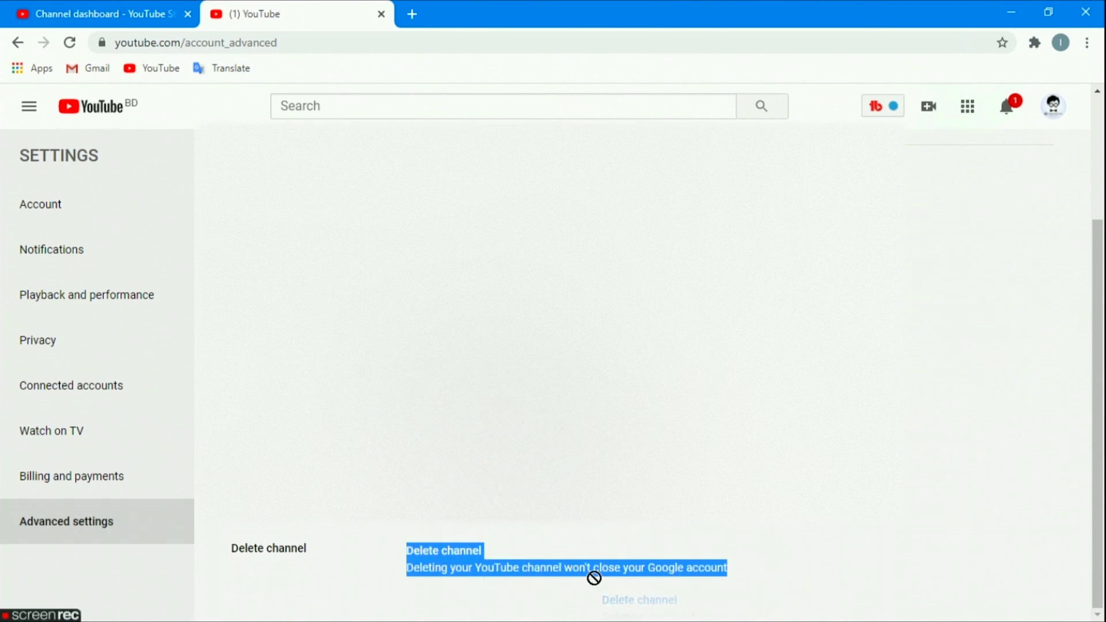
pyautogui.click(674, 555)
pyautogui.moveTo(407, 550)
pyautogui.mouseDown()
pyautogui.moveTo(649, 590)
pyautogui.moveTo(398, 555)
pyautogui.mouseUp()
pyautogui.click(516, 557)
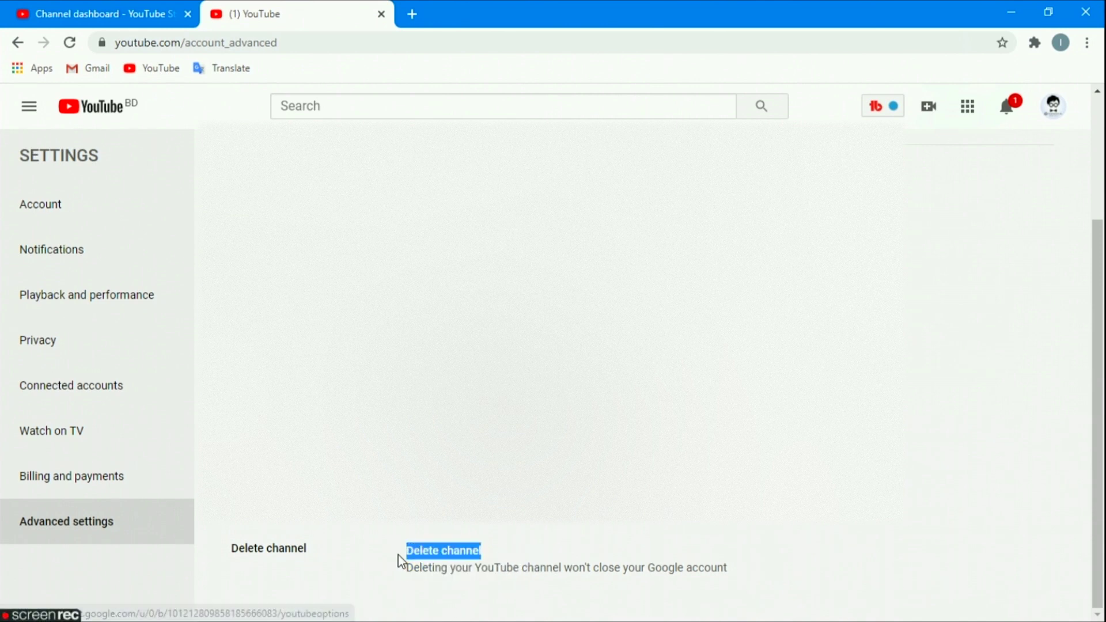
pyautogui.click(441, 552)
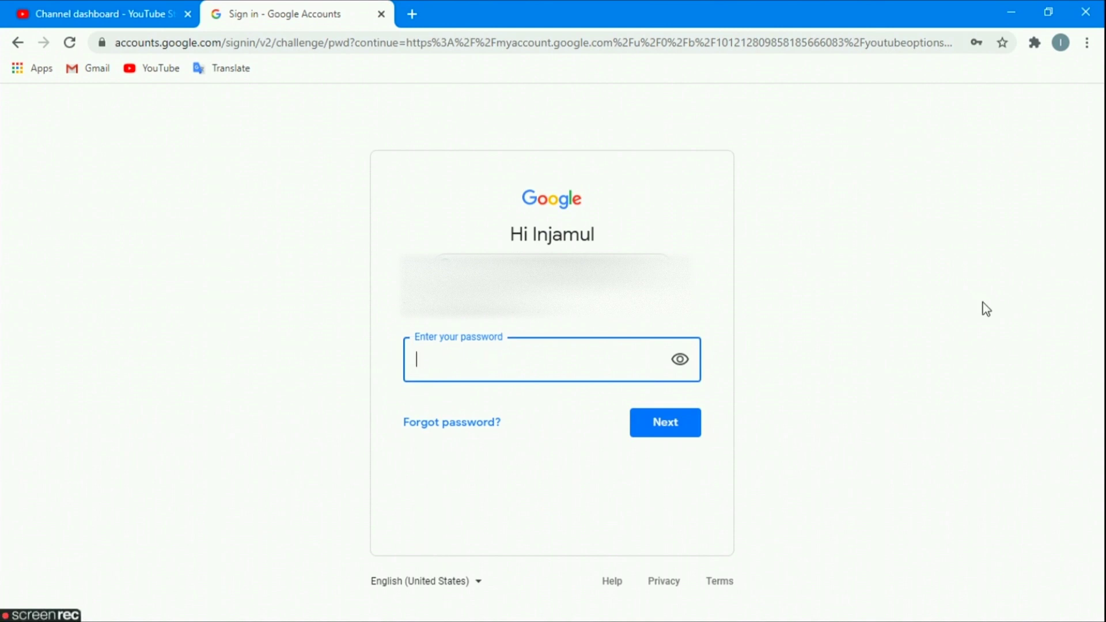
# Paste the Google account password and continue the identity verification.
pyautogui.moveTo(74, 616)
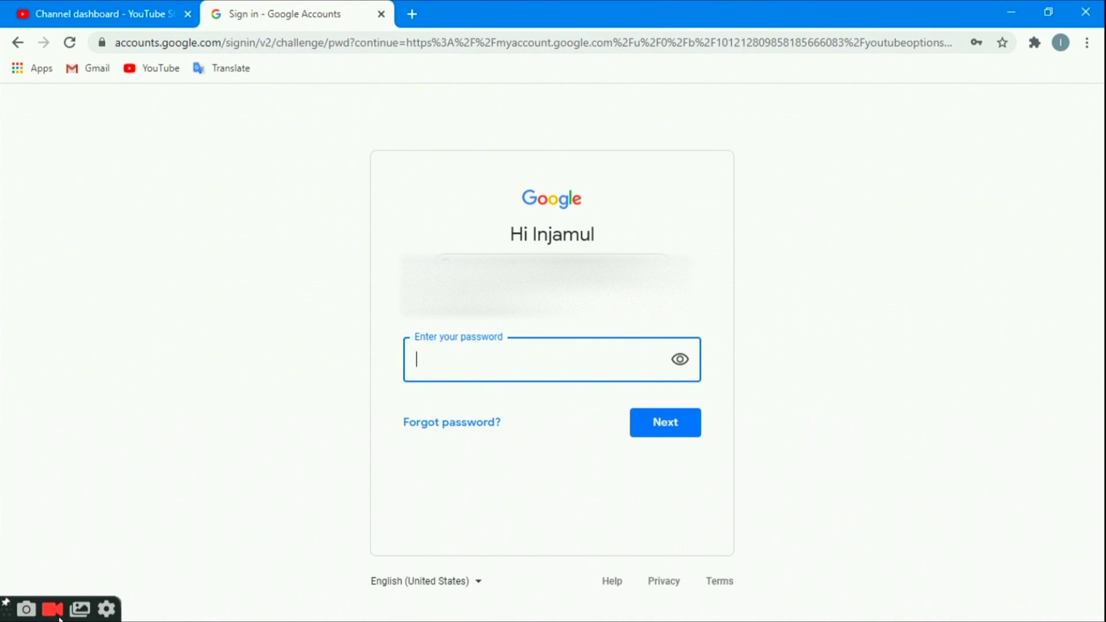
pyautogui.rightClick(450, 359)
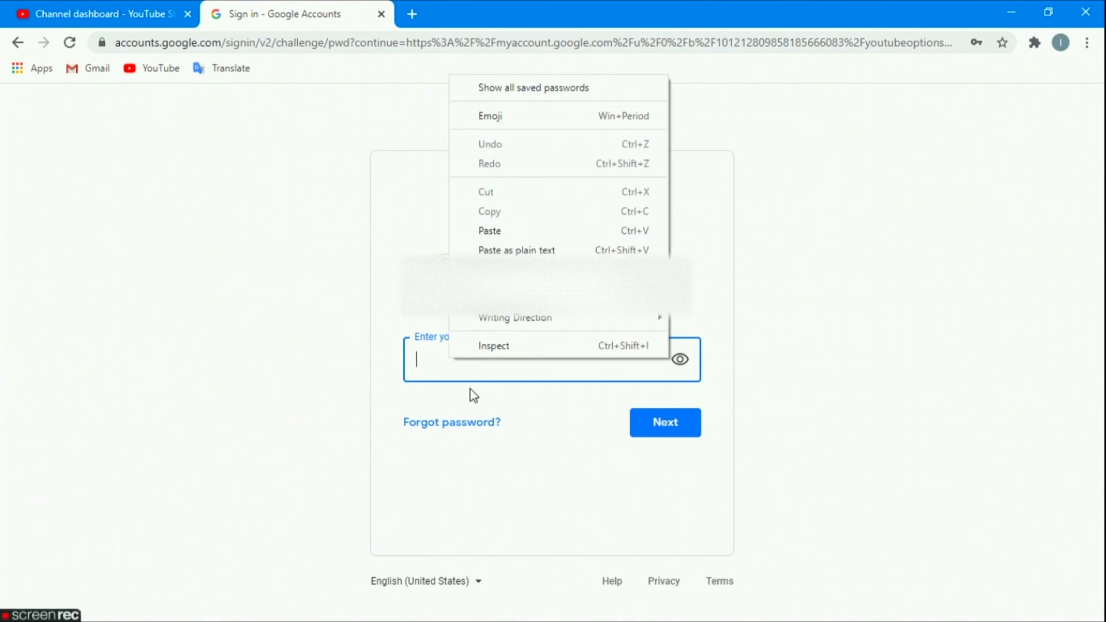
pyautogui.click(504, 237)
pyautogui.click(660, 429)
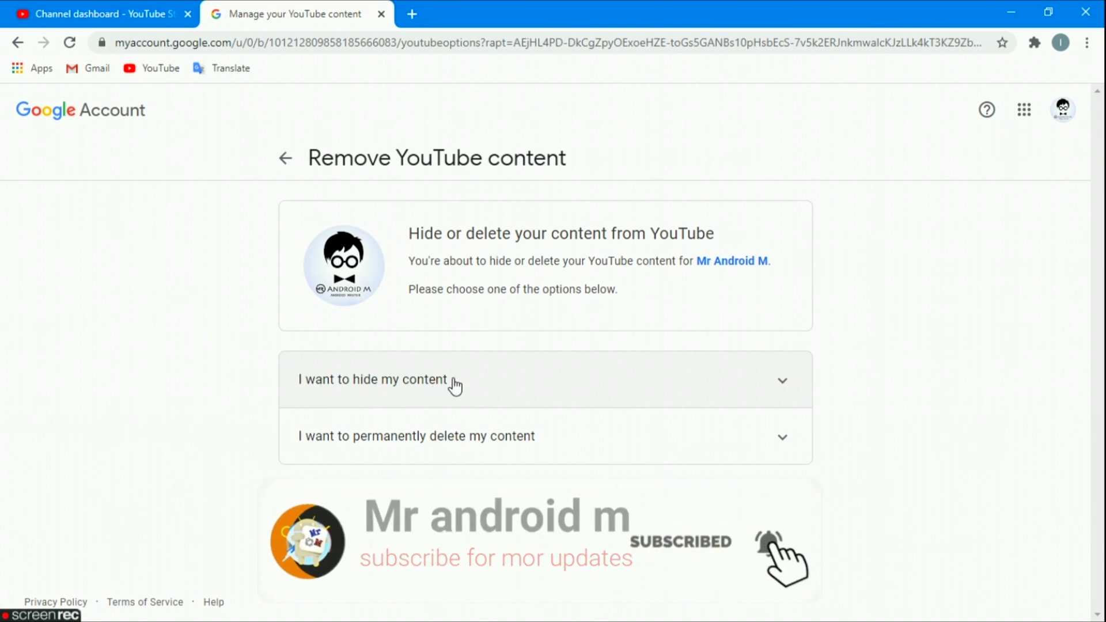
# Expand the option to hide the channel's content and review what it covers.
pyautogui.click(784, 381)
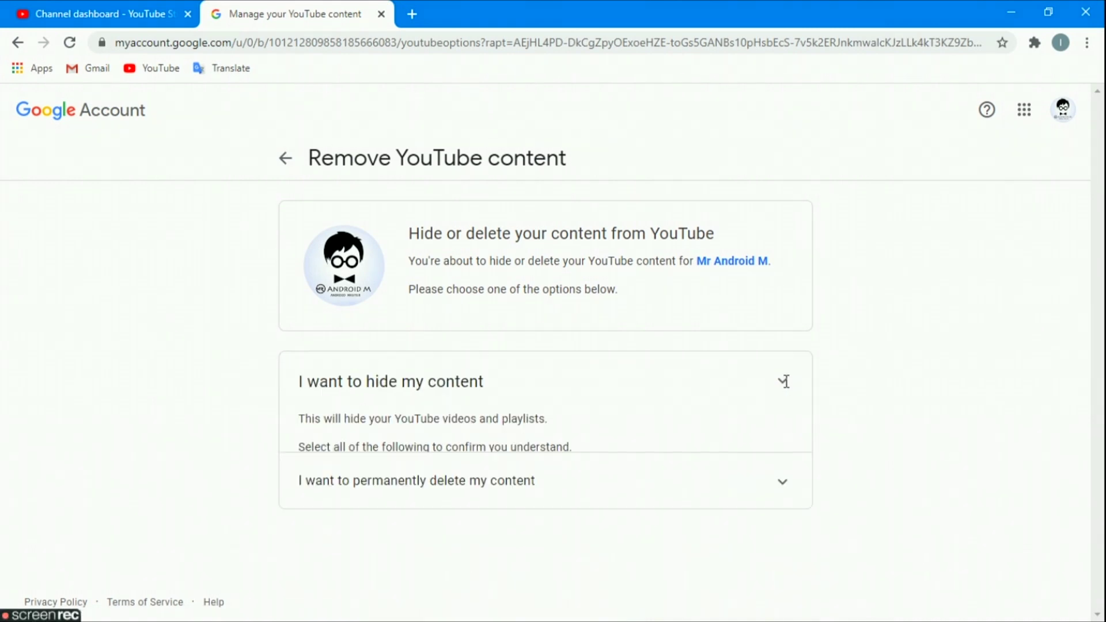
pyautogui.scroll(-2, 399, 488)
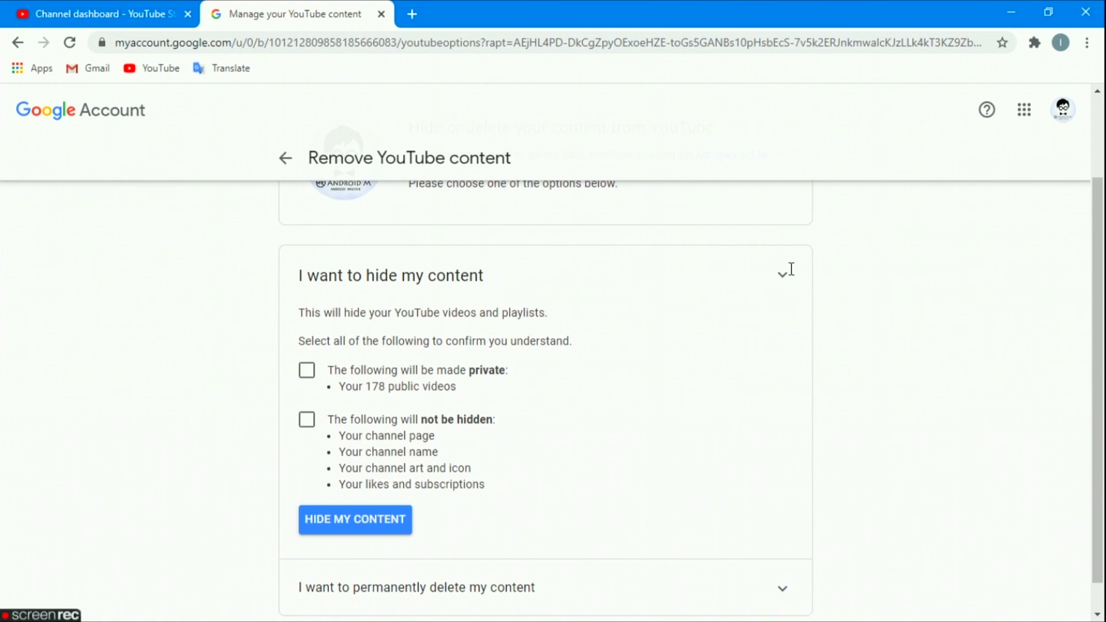
pyautogui.scroll(-1, 806, 293)
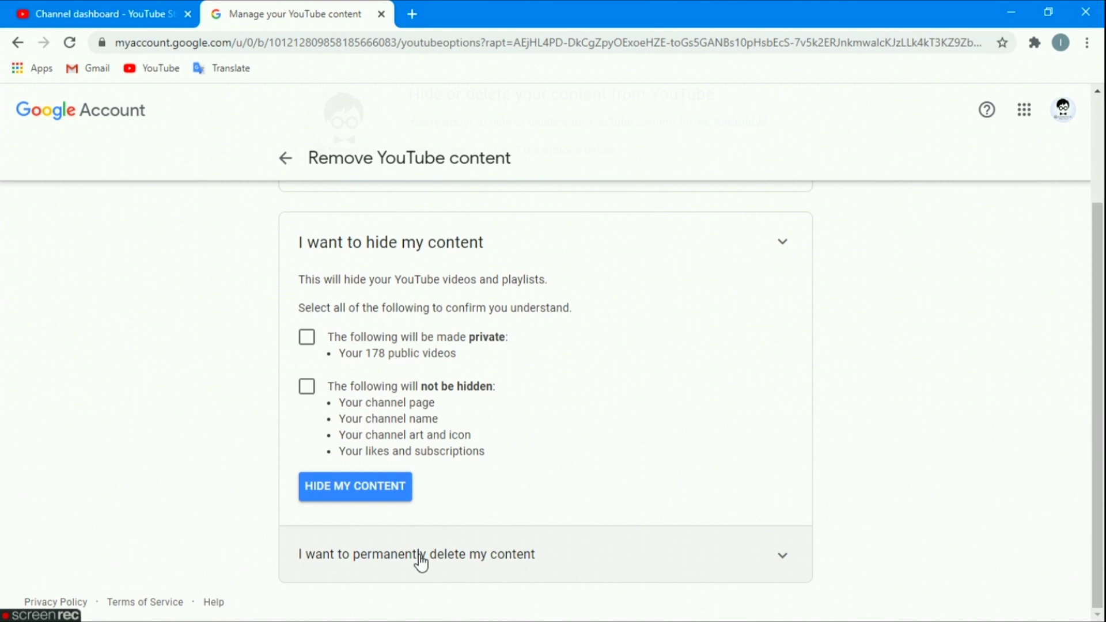
# Expand the option to permanently delete the content and read through the data it affects.
pyautogui.click(593, 568)
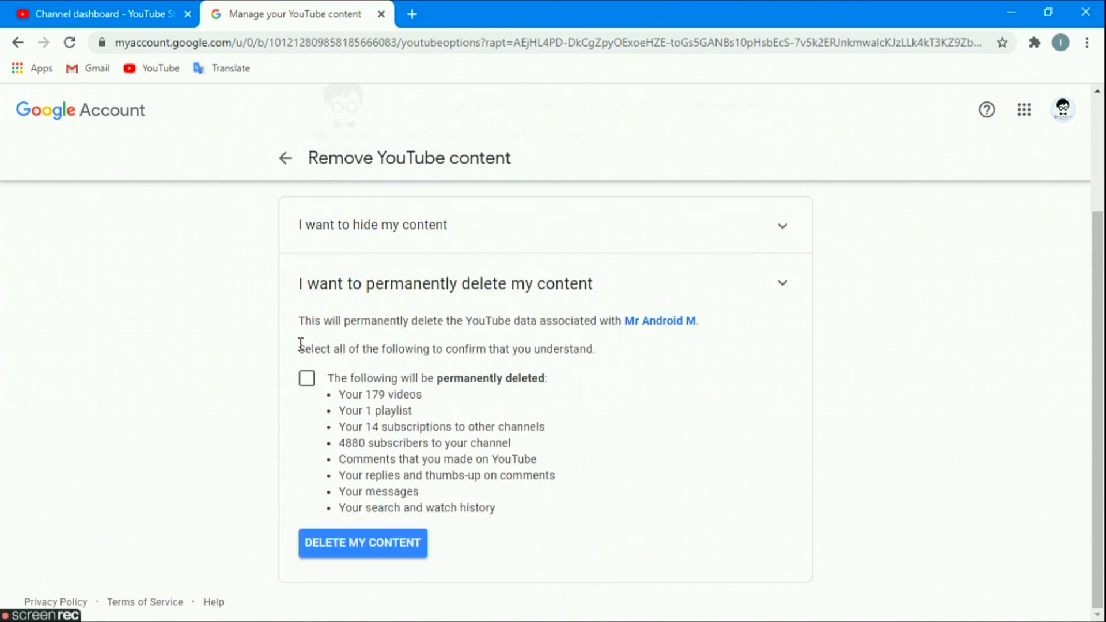
pyautogui.moveTo(296, 315); pyautogui.dragTo(596, 414)
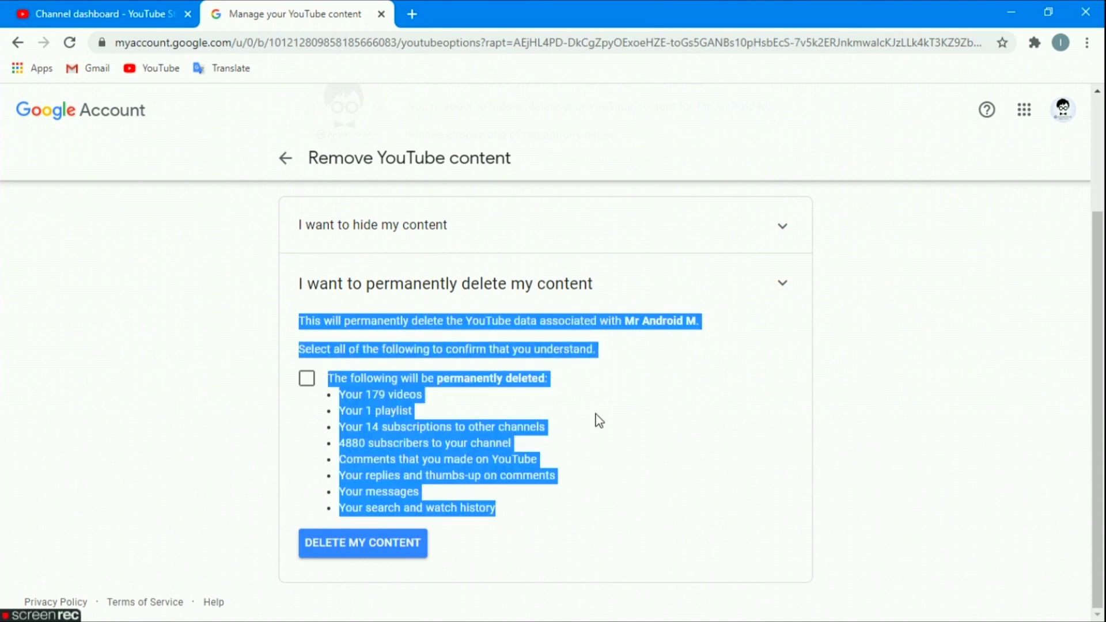
pyautogui.click(884, 410)
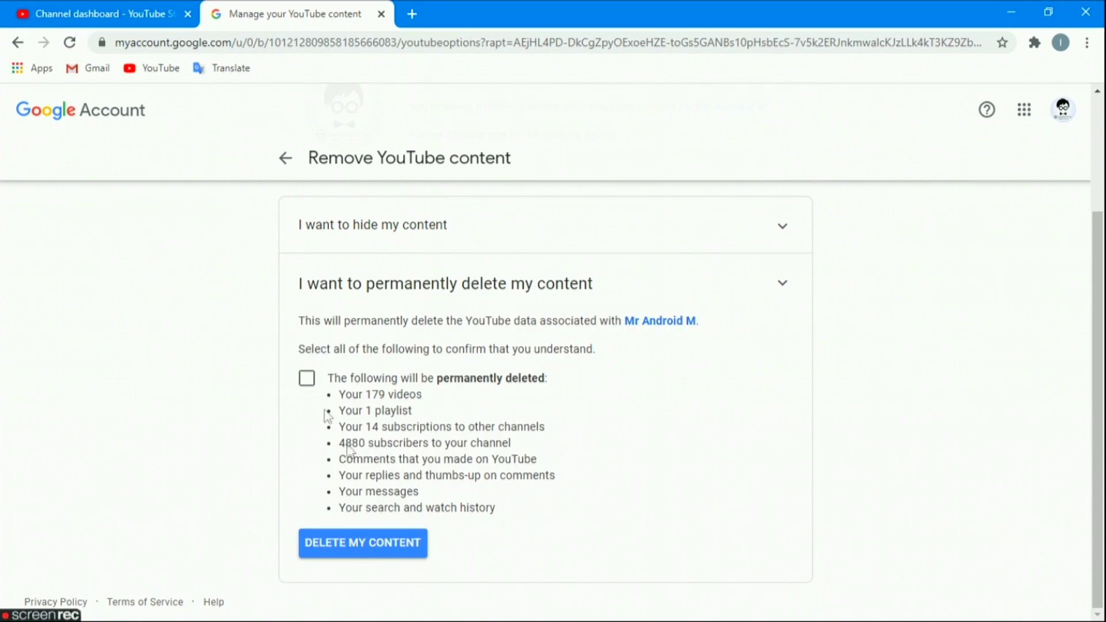
# Acknowledge the list of permanently deleted items and request deletion of the content.
pyautogui.click(308, 381)
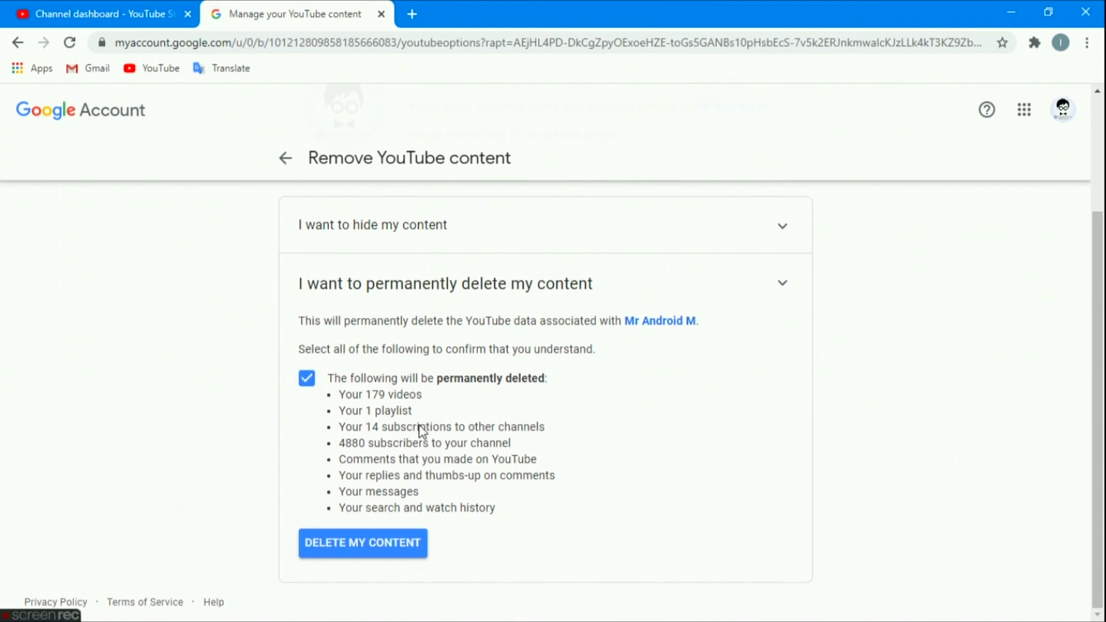
pyautogui.click(310, 385)
pyautogui.click(306, 381)
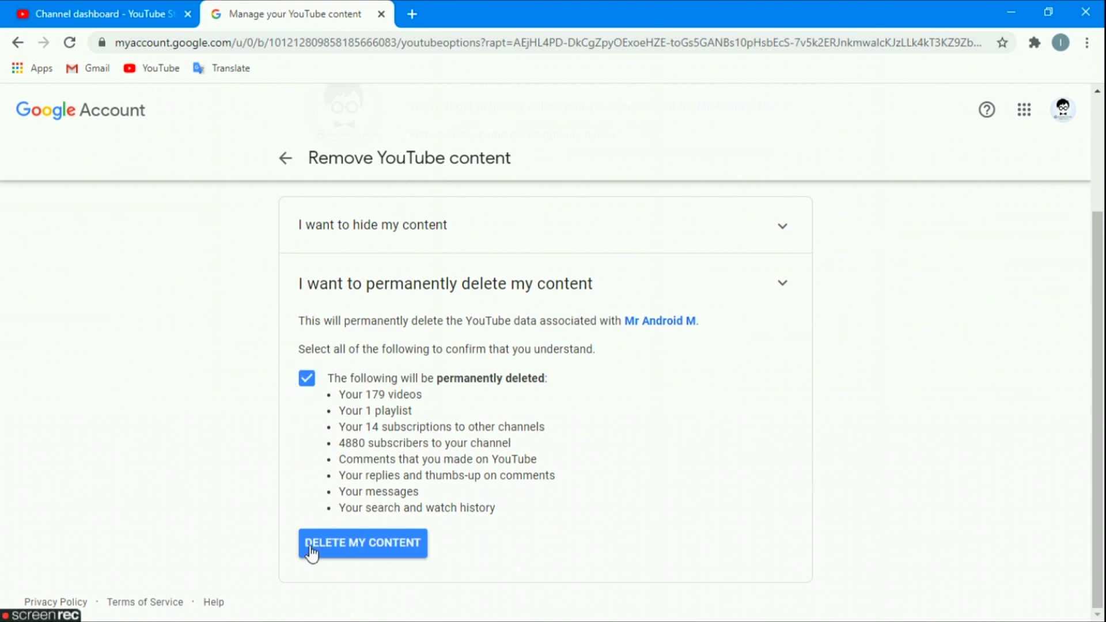
pyautogui.click(384, 547)
pyautogui.click(382, 541)
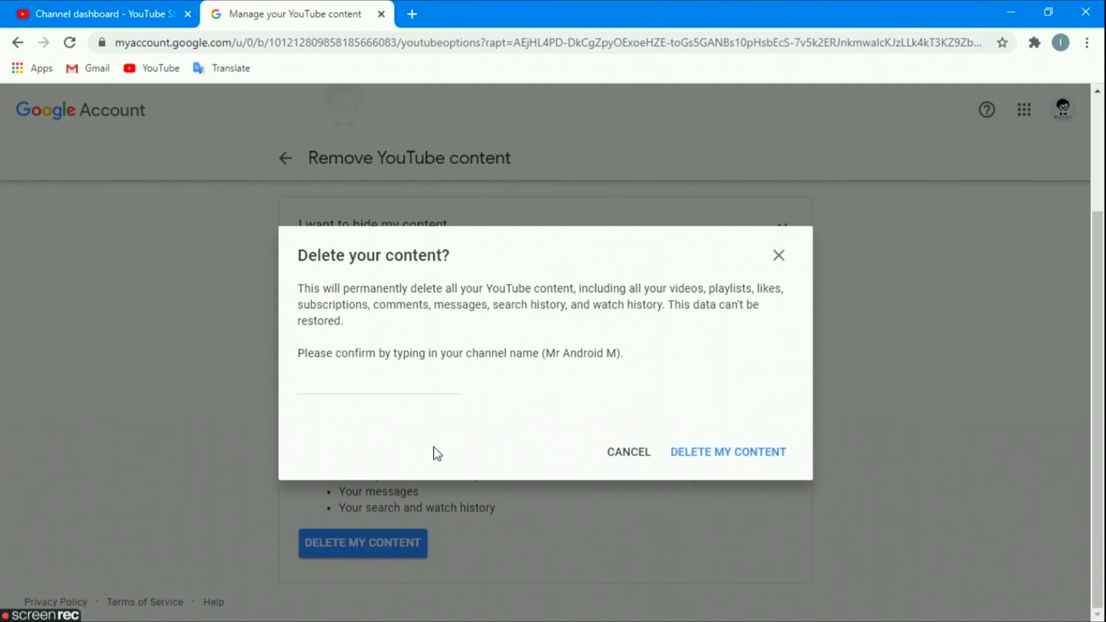
# Examine the deletion confirmation instruction, highlighting the sentence and the channel name it asks for.
pyautogui.click(357, 377)
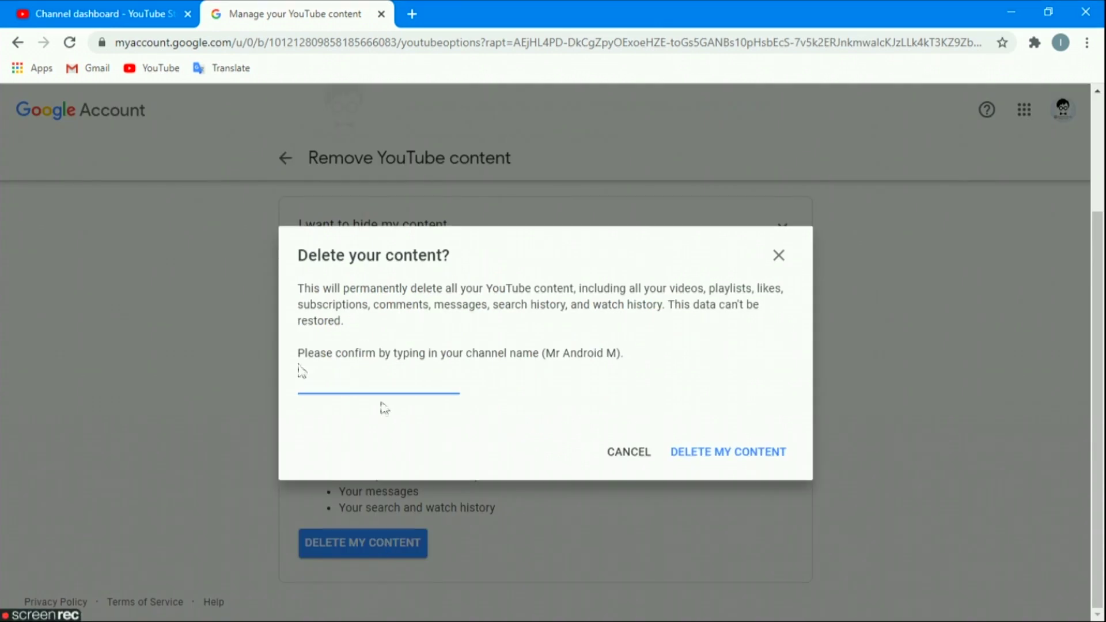
pyautogui.moveTo(299, 352); pyautogui.dragTo(633, 357)
pyautogui.click(647, 361)
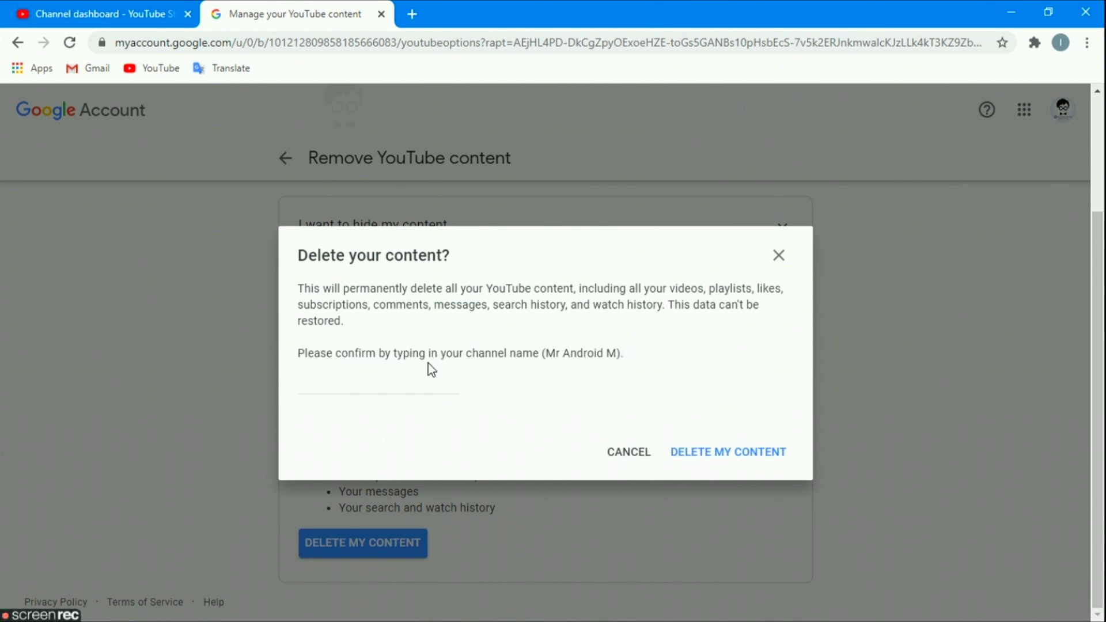
pyautogui.moveTo(301, 353); pyautogui.dragTo(639, 361)
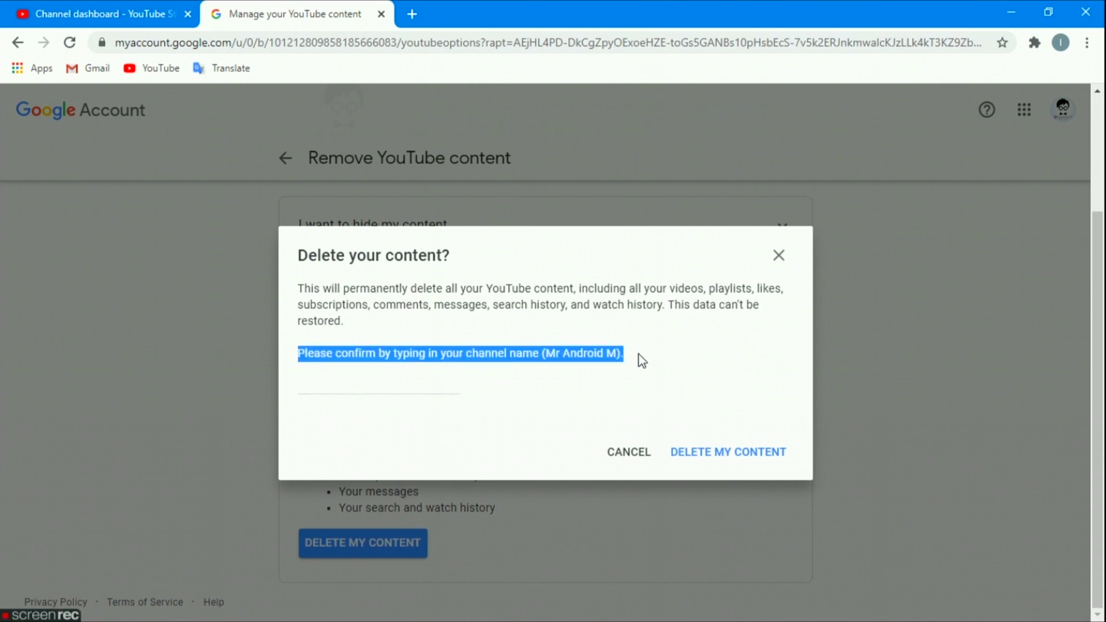
pyautogui.click(642, 356)
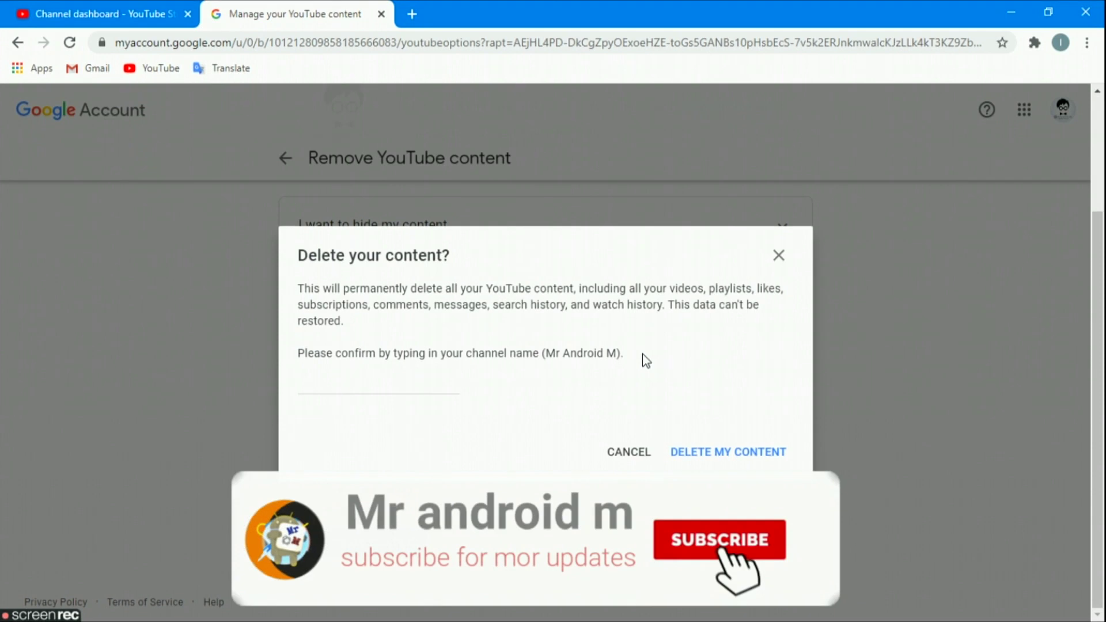
pyautogui.moveTo(300, 352); pyautogui.dragTo(603, 357)
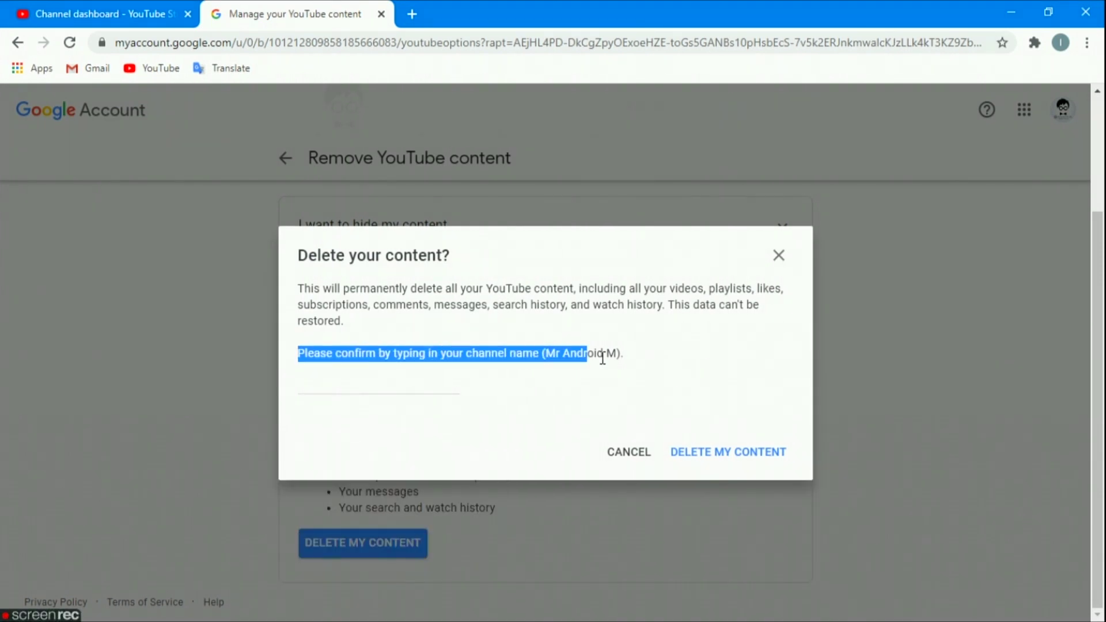
pyautogui.click(645, 363)
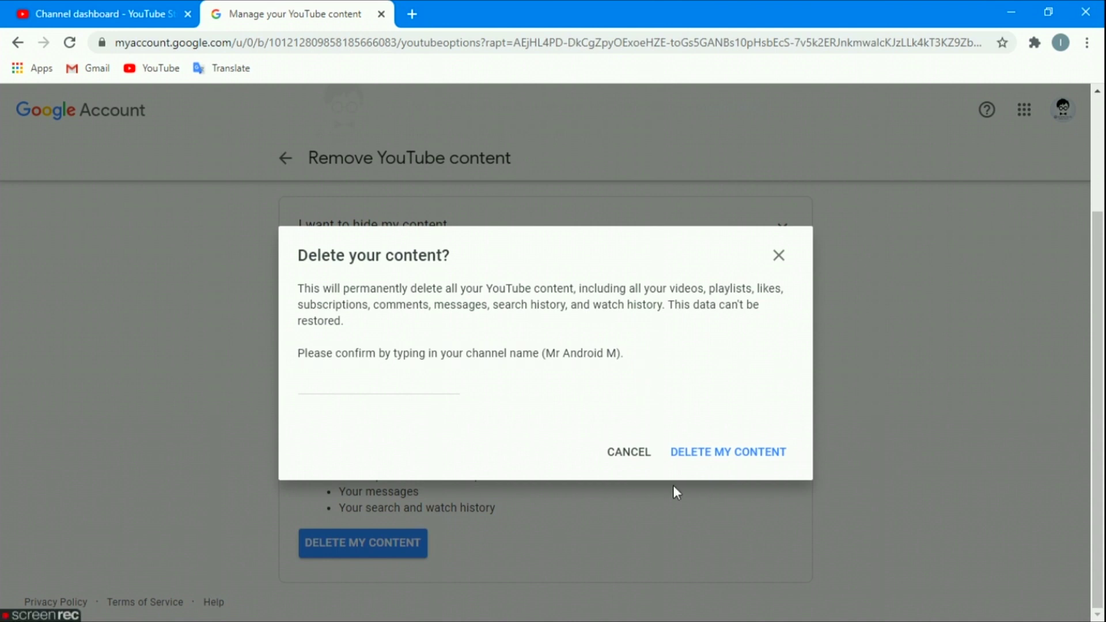
pyautogui.moveTo(548, 352); pyautogui.dragTo(618, 354)
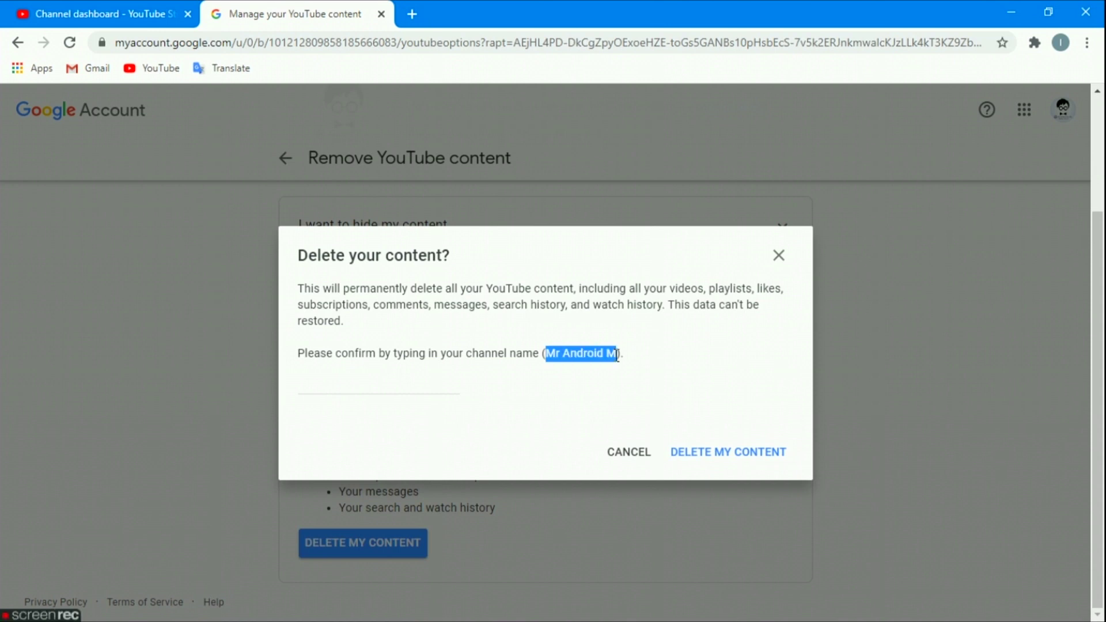
pyautogui.click(653, 361)
pyautogui.moveTo(548, 353); pyautogui.dragTo(625, 352)
pyautogui.click(656, 362)
pyautogui.moveTo(551, 351); pyautogui.dragTo(622, 353)
pyautogui.click(656, 356)
# Try to confirm the permanent content deletion with a made-up e-mail-style entry instead of the channel name.
pyautogui.click(344, 383)
pyautogui.write('gdss')
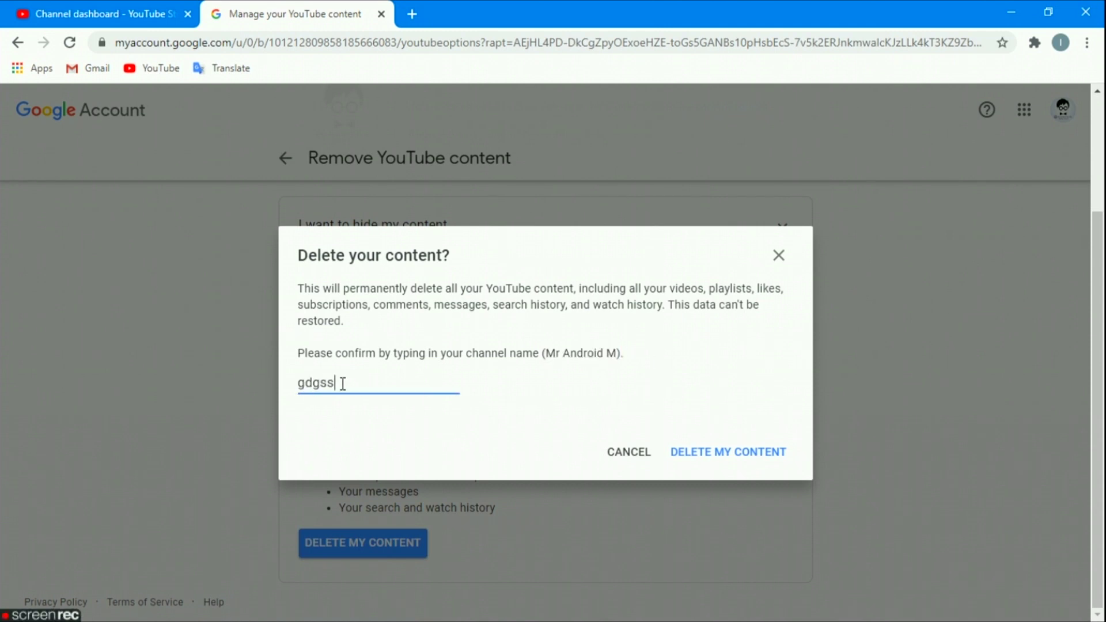
pyautogui.write('Wgm')
pyautogui.write('mai')
pyautogui.write('l.com')
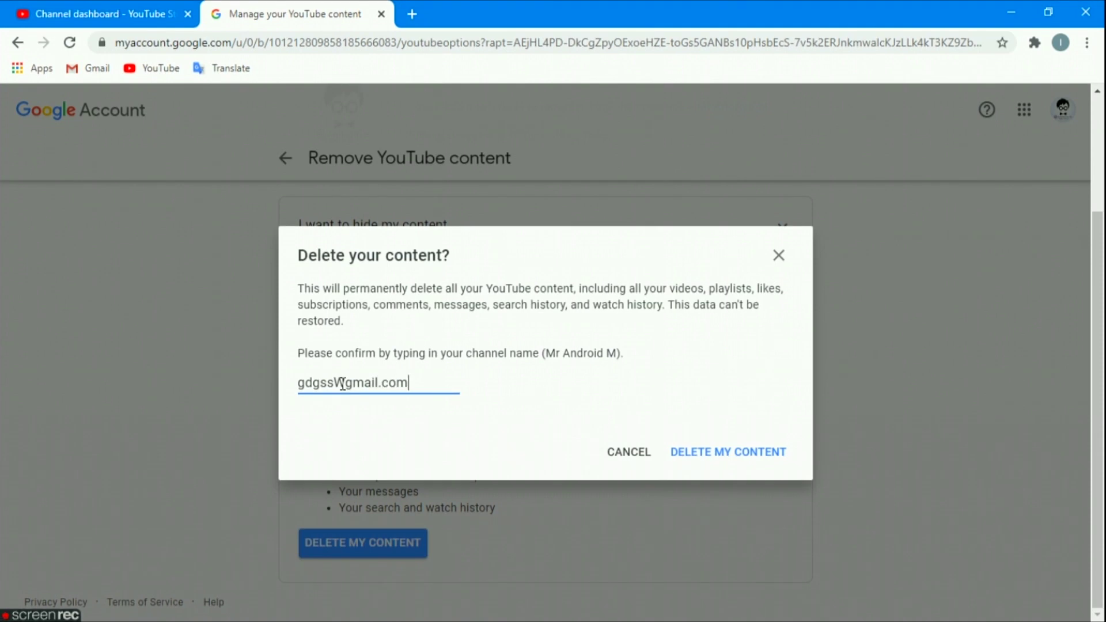
pyautogui.click(334, 382)
pyautogui.write('fg')
pyautogui.press('BackSpace')
pyautogui.write('353')
pyautogui.click(447, 385)
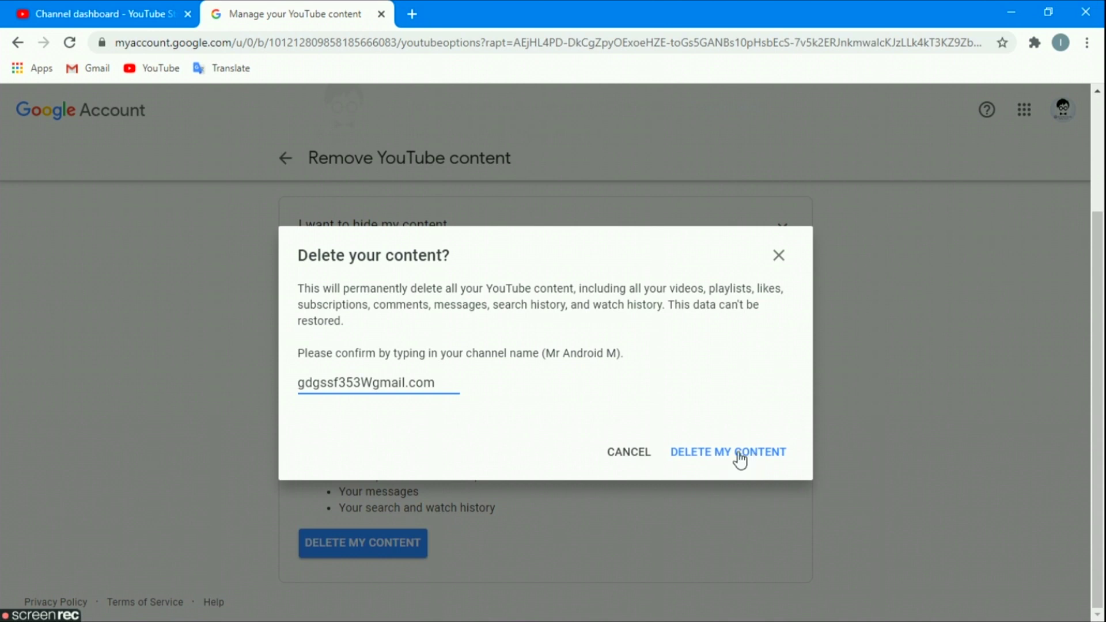
pyautogui.click(708, 458)
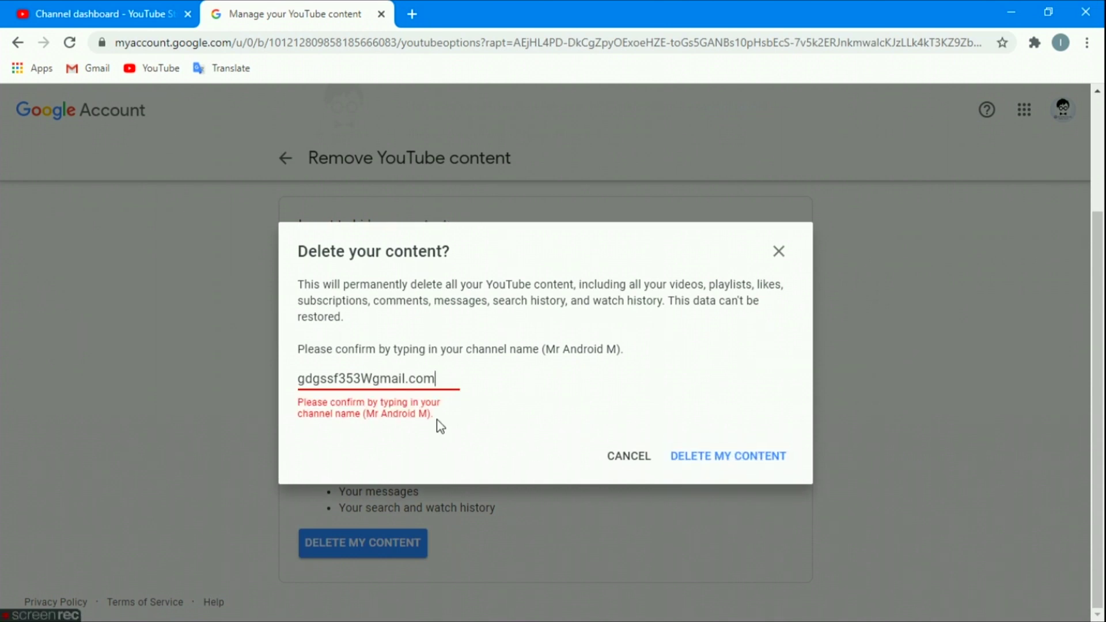